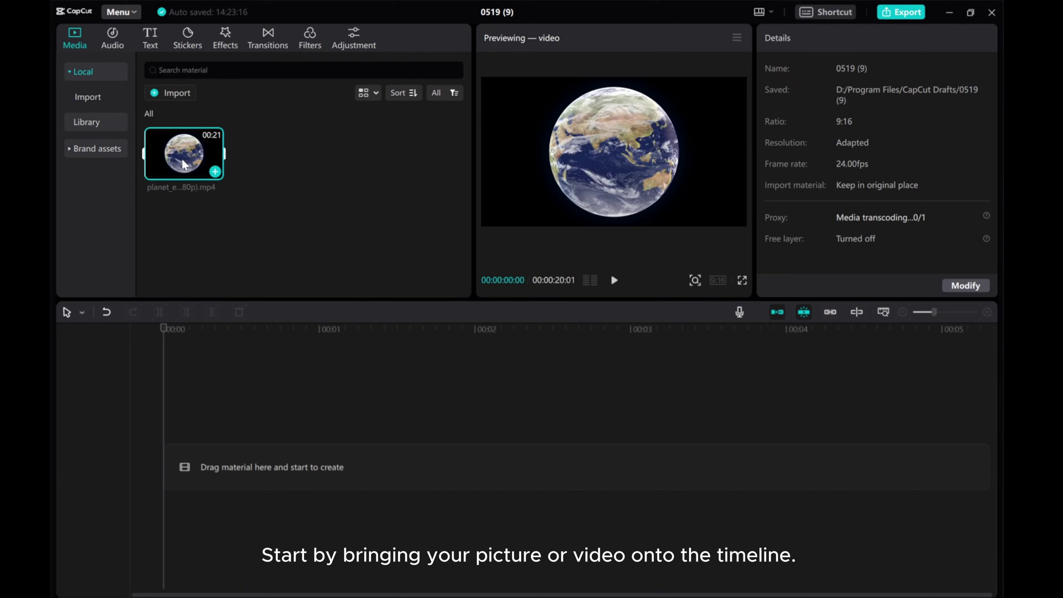
Step: Add the planet earth clip to the timeline and set the project ratio to 16:9
drag(183, 159, 178, 474)
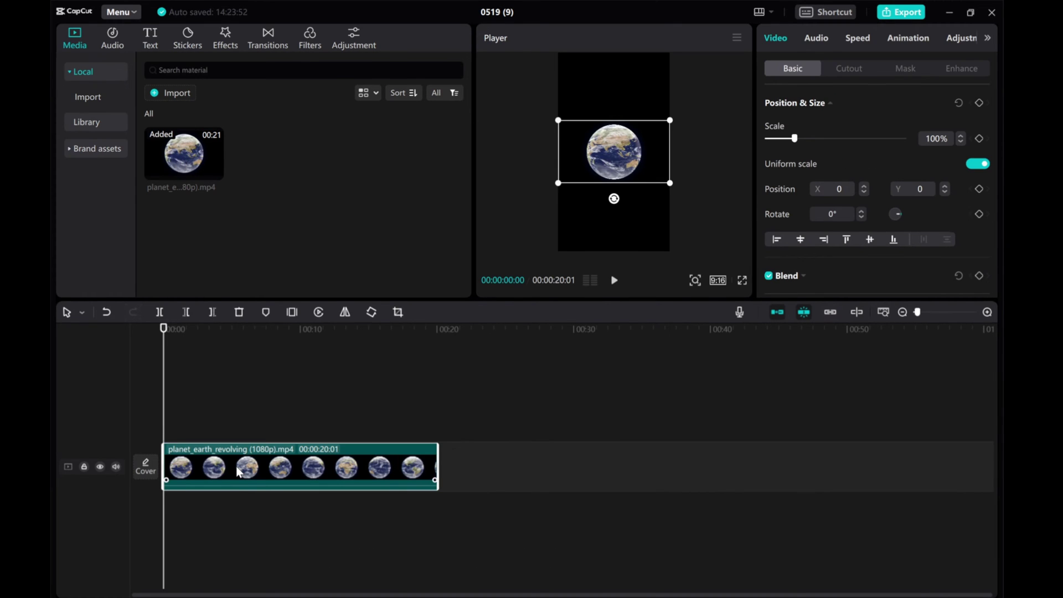
click(718, 280)
click(744, 326)
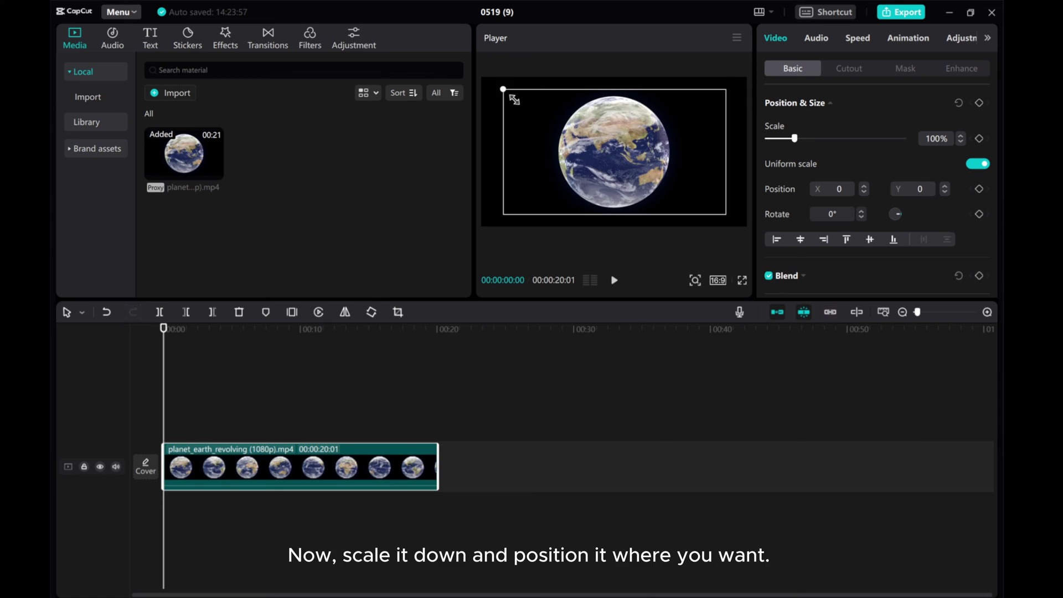
Step: Scale the earth clip to 51% and shift it left to X -809
drag(480, 71, 536, 118)
drag(602, 158, 557, 152)
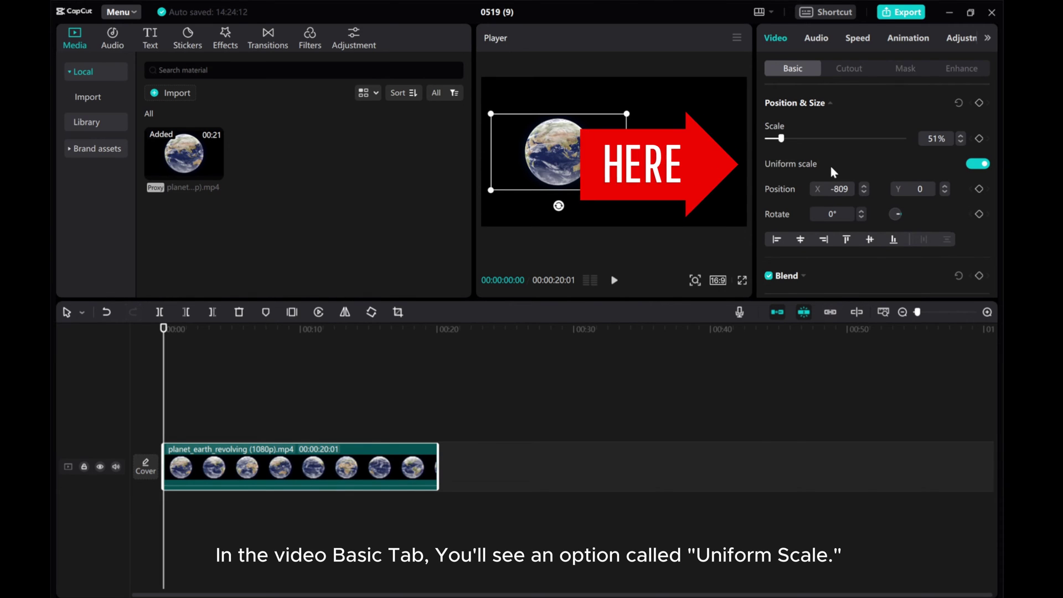
Step: Turn off Uniform scale and stretch the earth clip to 61% width, 87% height
click(978, 164)
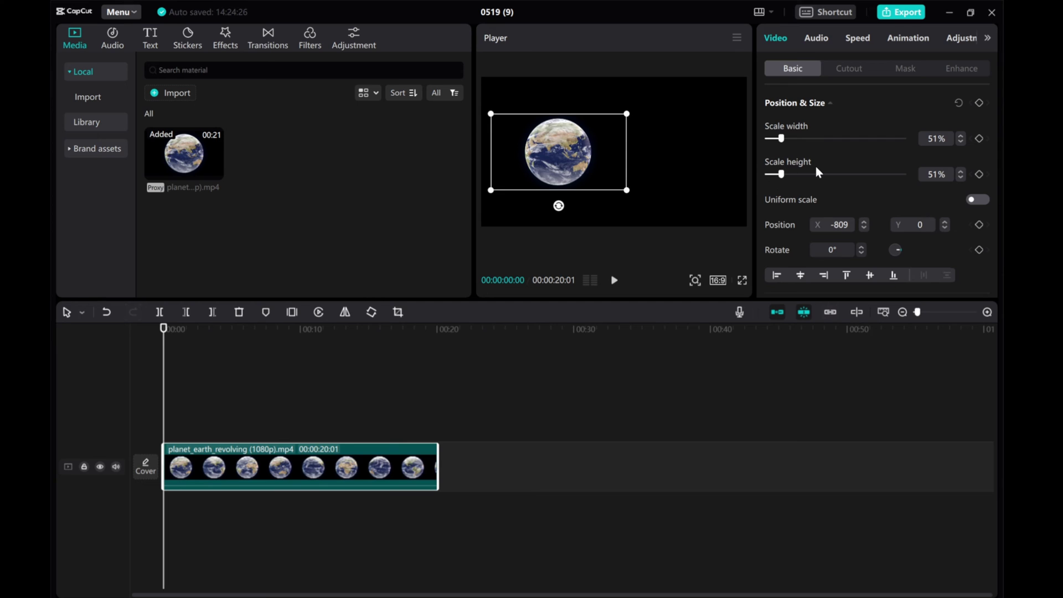
mouse_move(785, 140)
mouse_down()
mouse_move(795, 142)
mouse_move(784, 139)
mouse_move(792, 178)
mouse_up()
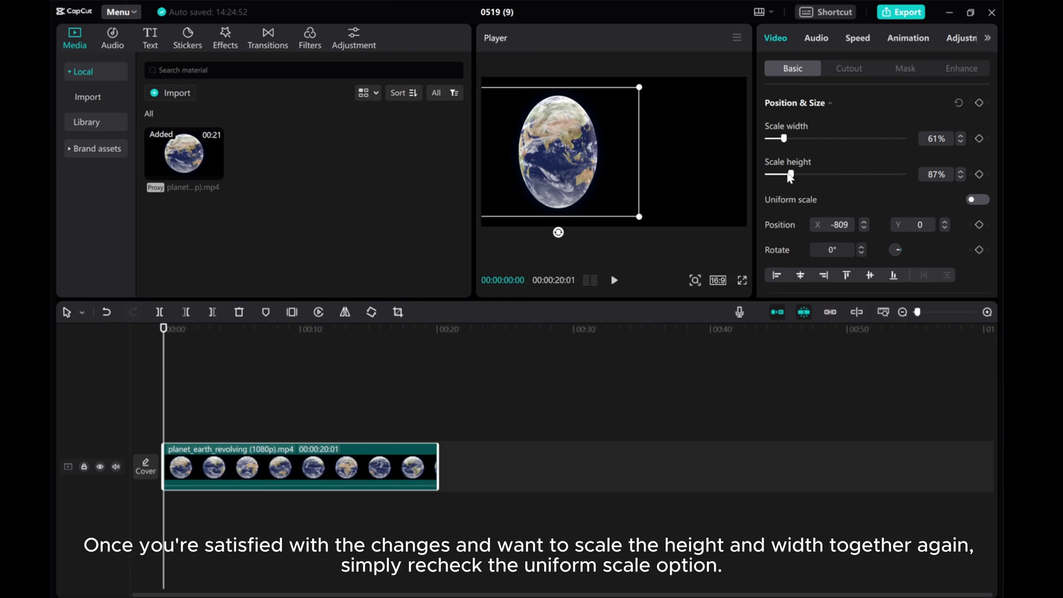
Step: Re-enable Uniform scale and resize the oval earth clip proportionally down to 30%
click(977, 200)
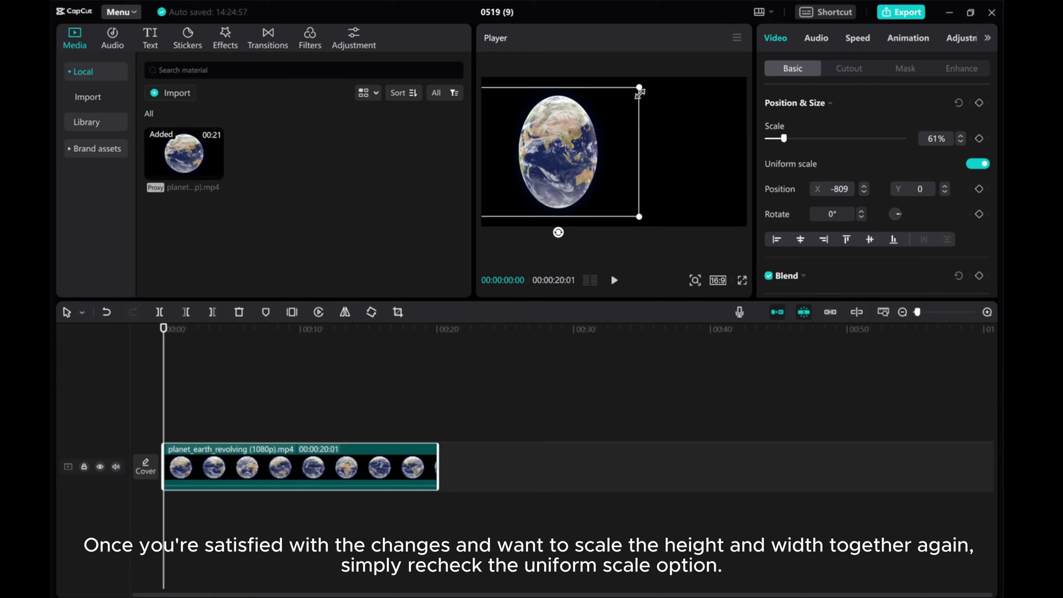
drag(639, 94, 636, 92)
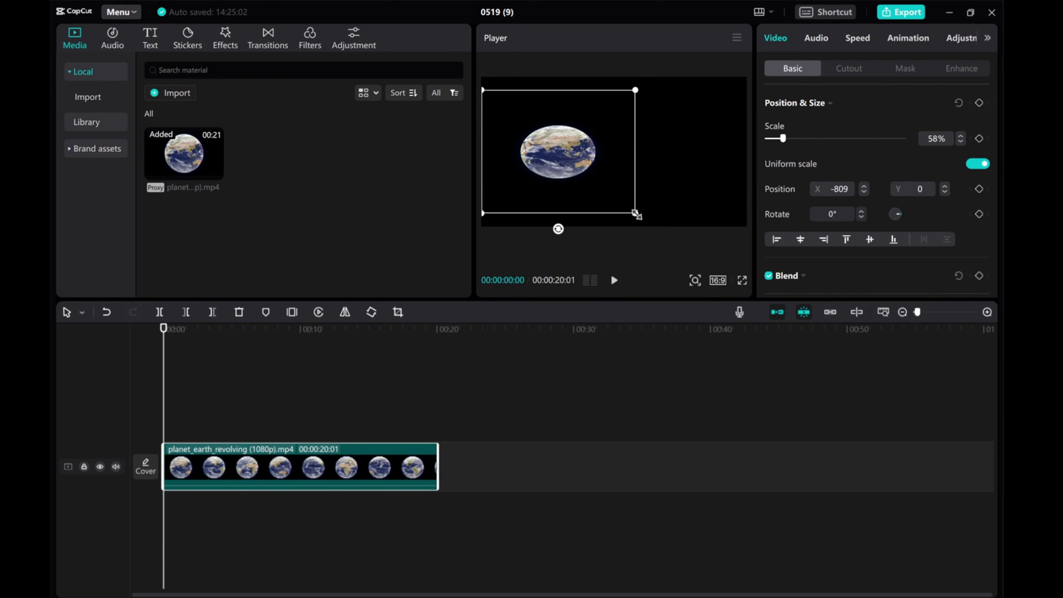
drag(784, 140, 788, 143)
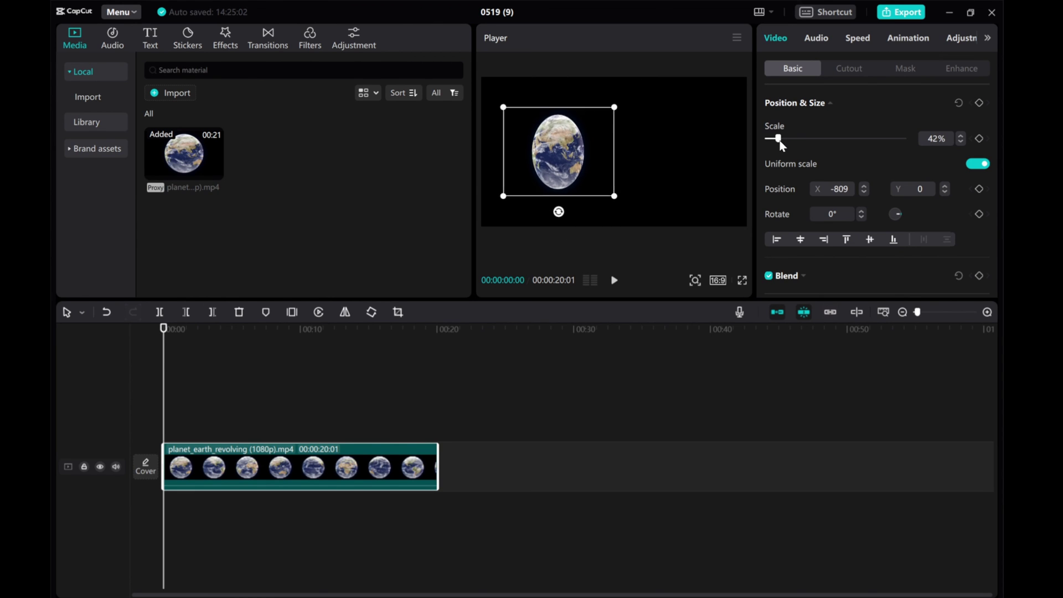
drag(788, 143, 778, 146)
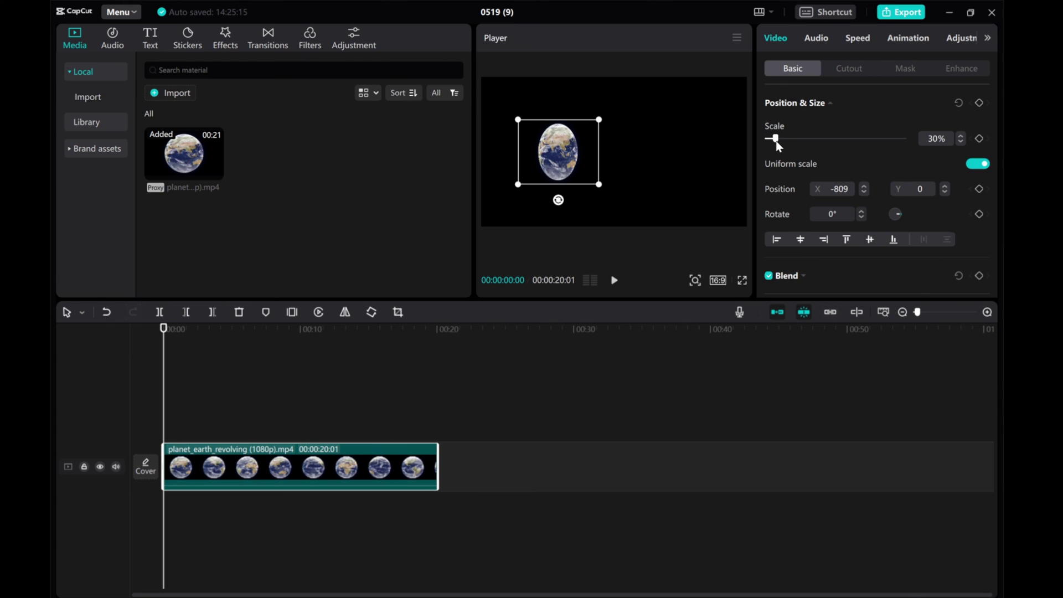